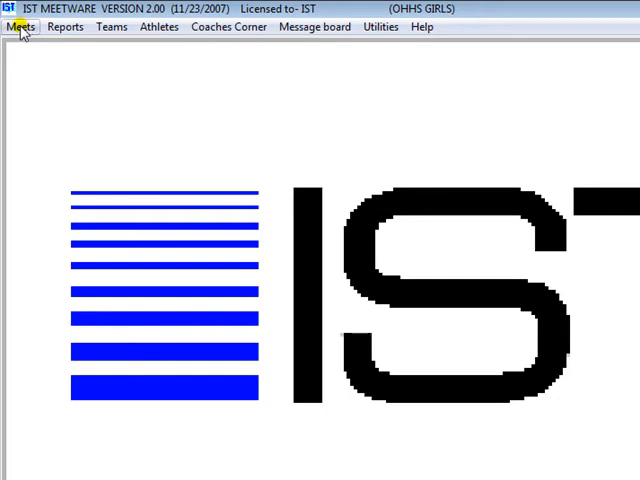
Reach the Meet setup screen from the Meets menu
left_click(22, 28)
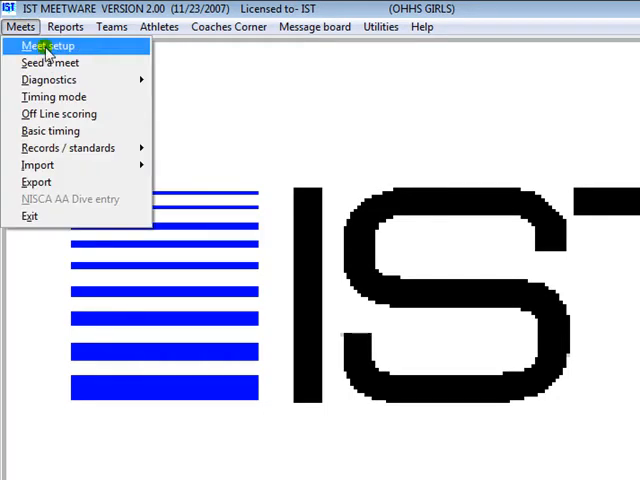
left_click(47, 47)
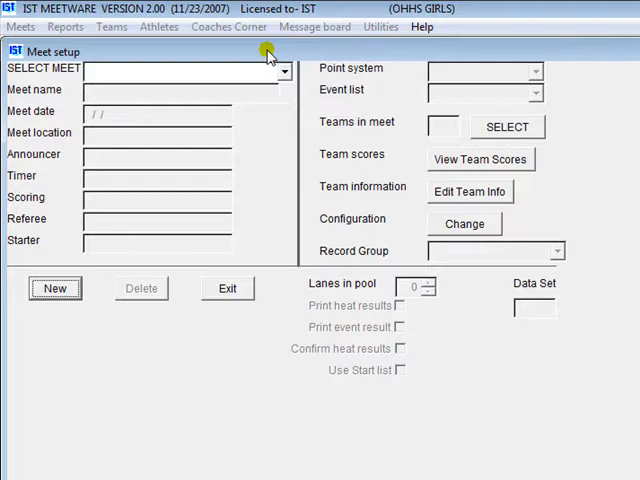
Create a new meet named DEMO MEET dated 04/22/2008
left_click(55, 288)
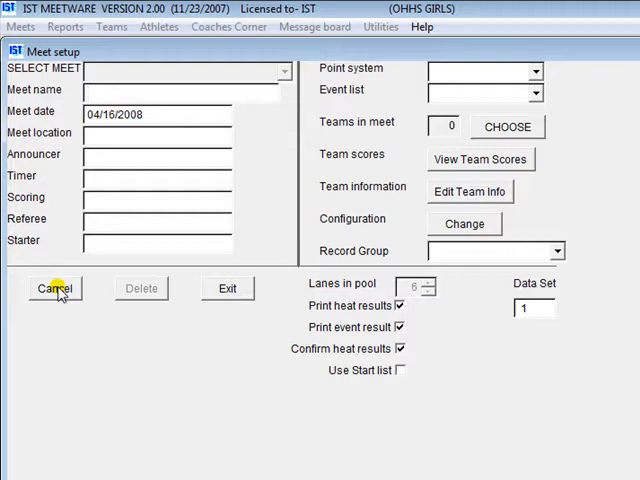
type("DEMO MEET")
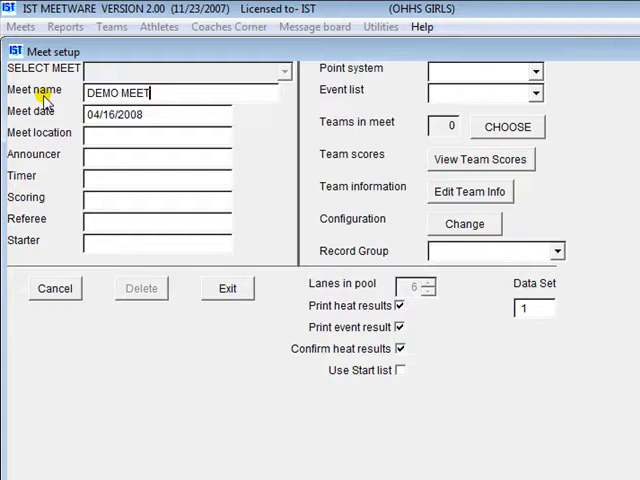
key("Return")
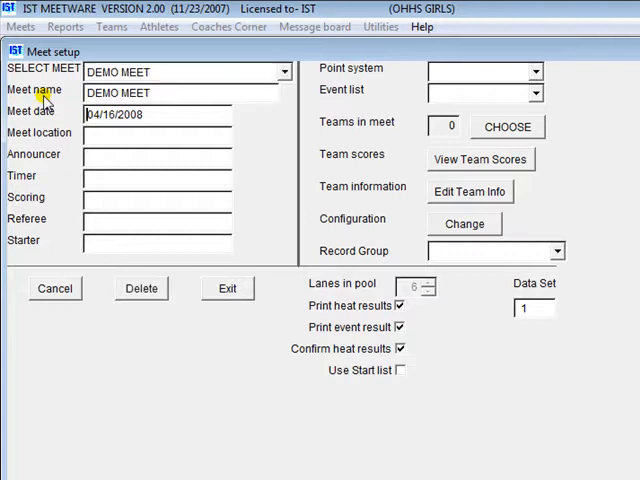
double_click(112, 113)
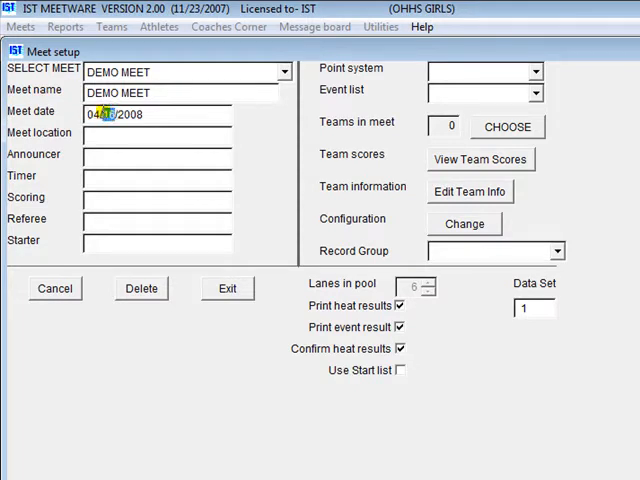
type("22")
left_click(131, 138)
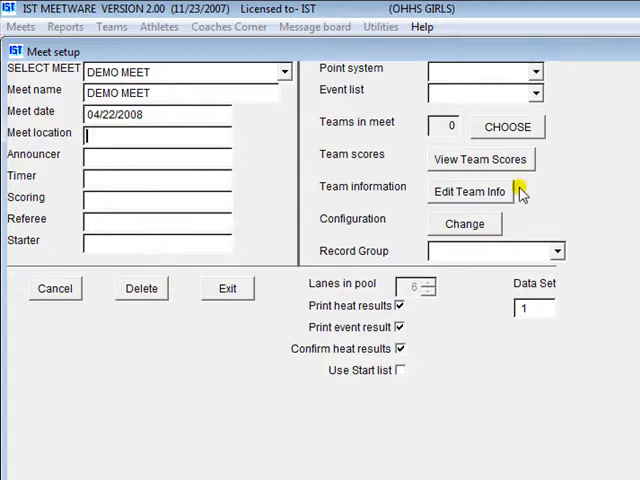
Assign the DUAL point system and the GIRLS HIGH SCHOOL event list
left_click(538, 71)
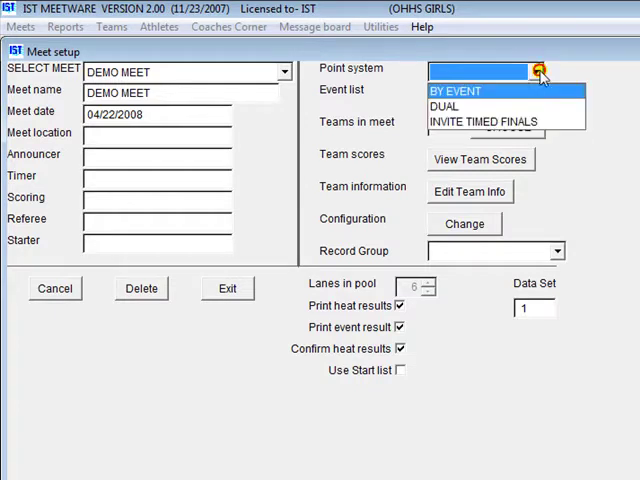
left_click(468, 106)
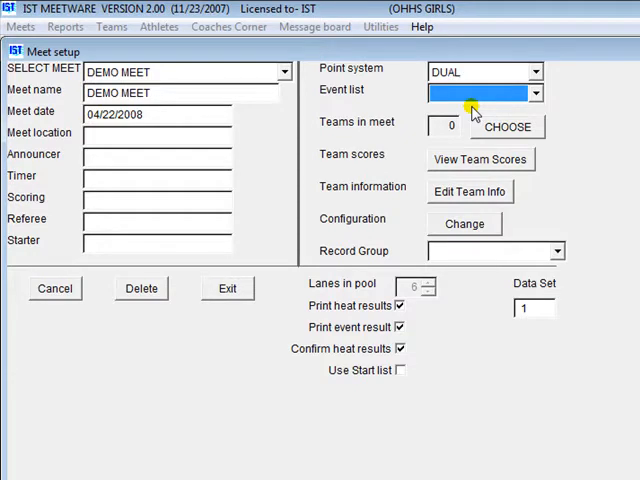
left_click(536, 93)
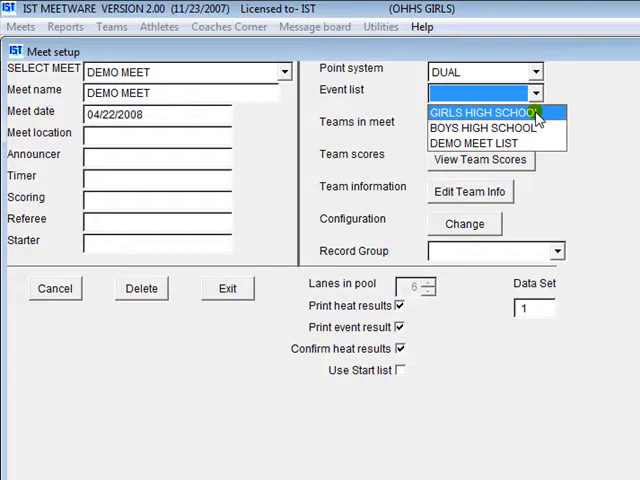
left_click(538, 113)
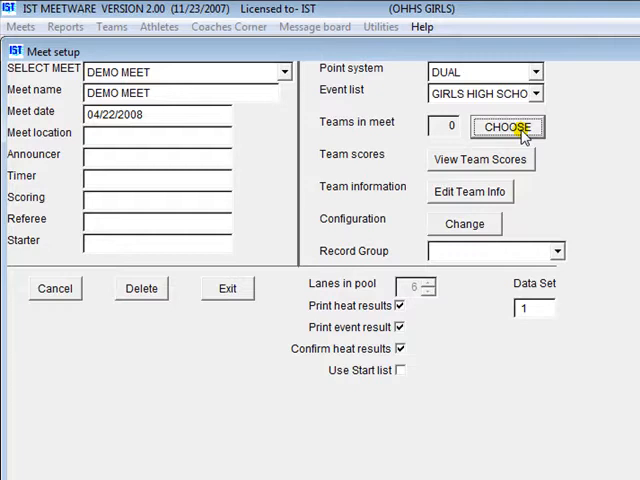
Add IST and OTTAWA HILLS as the meet's two teams and accept them
left_click(508, 127)
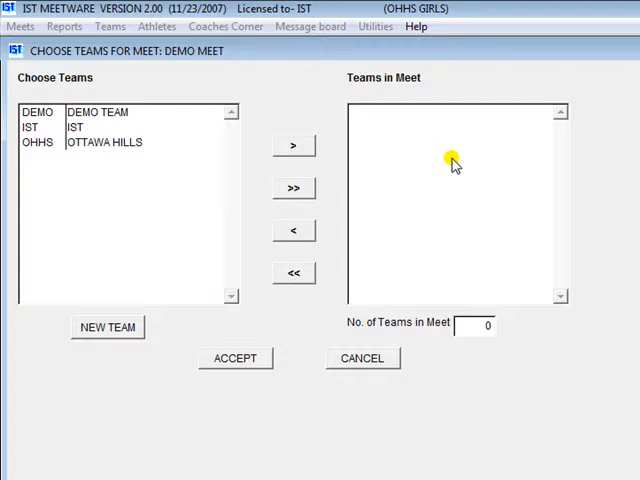
left_click(80, 130)
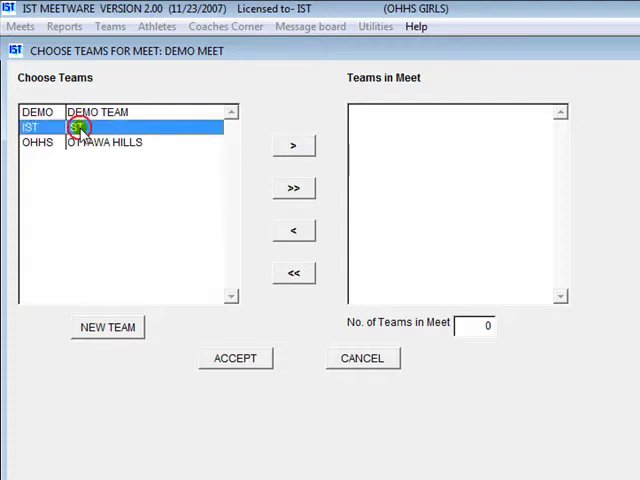
left_click(291, 150)
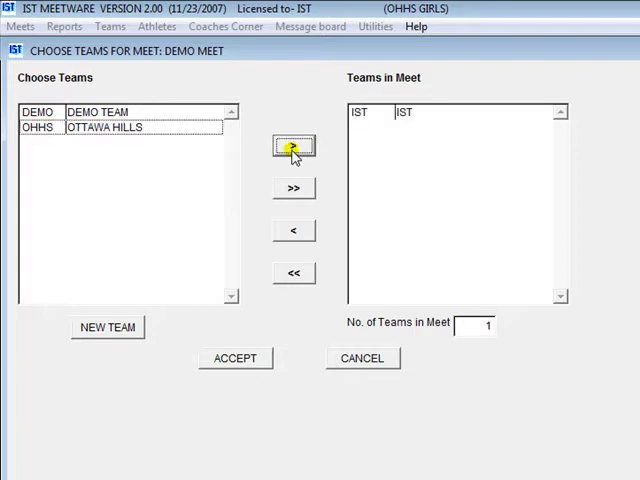
double_click(84, 128)
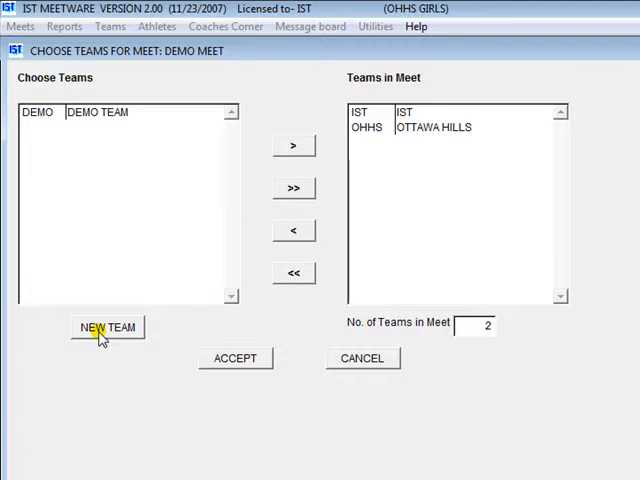
left_click(235, 358)
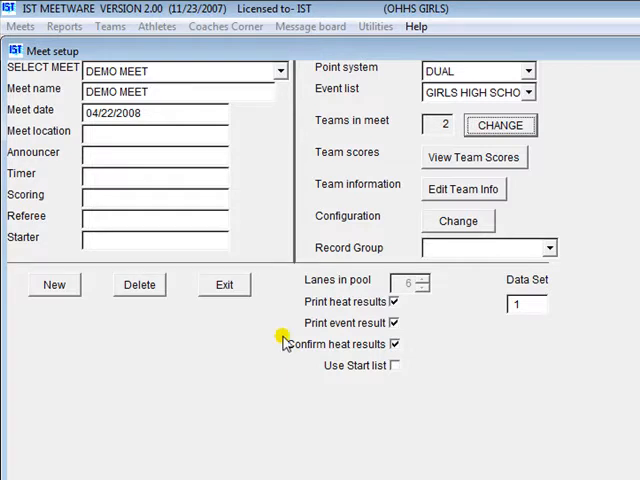
Show the team scores listing IST and OTTAWA HILLS at 0.00
left_click(466, 157)
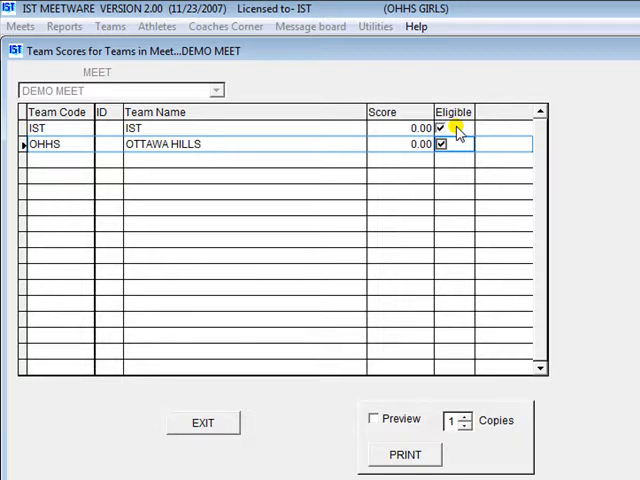
Toggle IST's eligibility off and back on, then exit the team scores
left_click(441, 129)
left_click(441, 129)
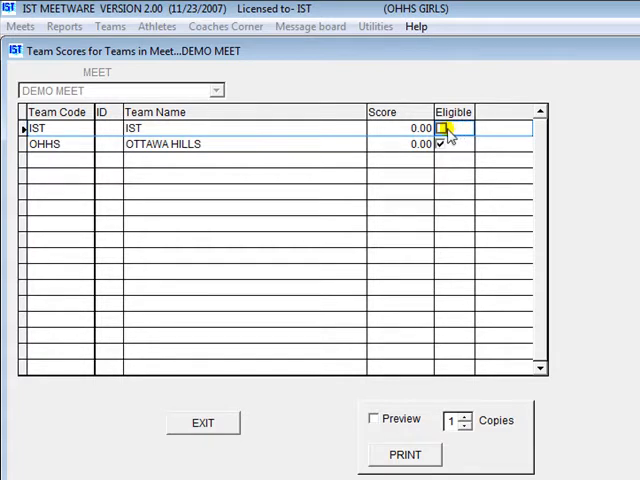
left_click(441, 128)
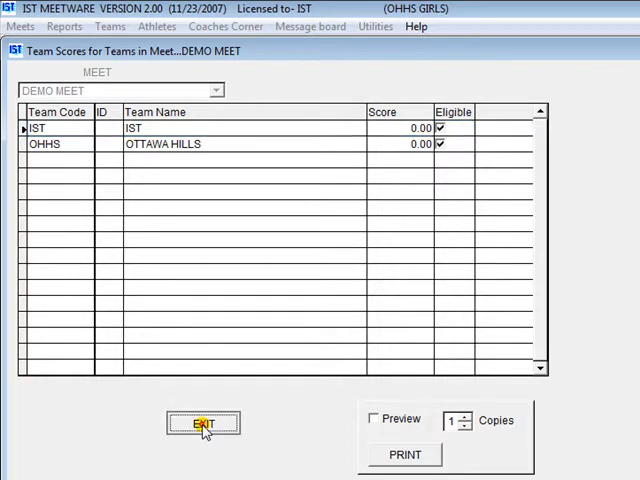
left_click(203, 425)
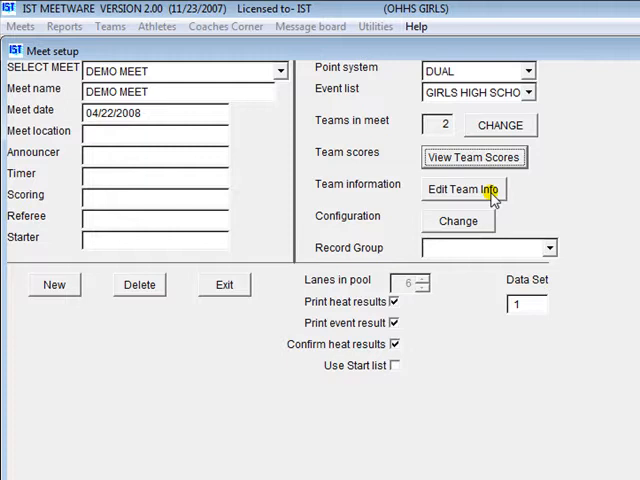
Set results to print from LAST TO FIRST in the meet configuration
left_click(459, 221)
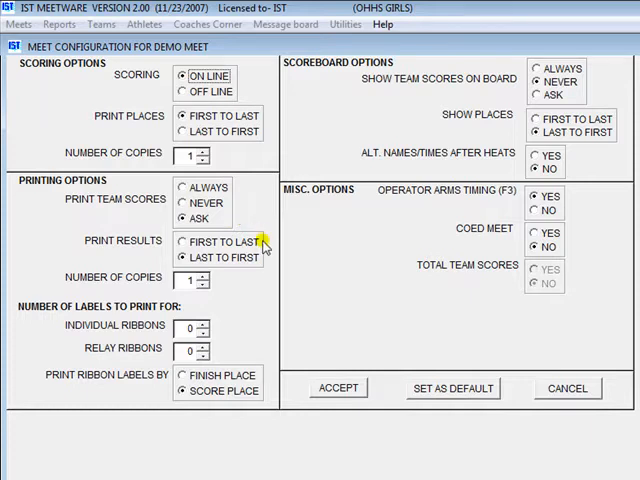
left_click(258, 259)
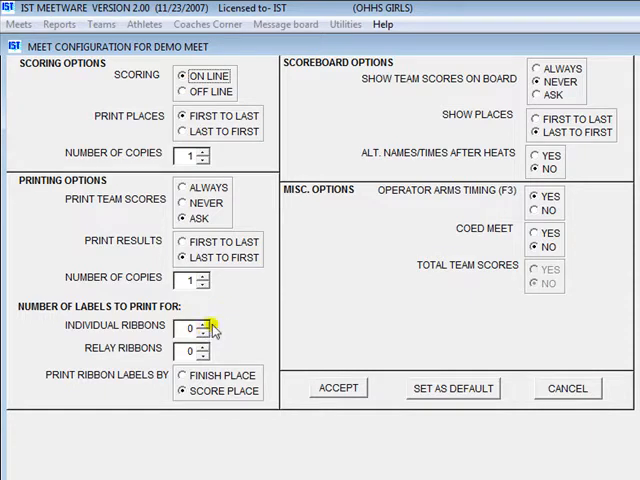
left_click(204, 324)
left_click(204, 332)
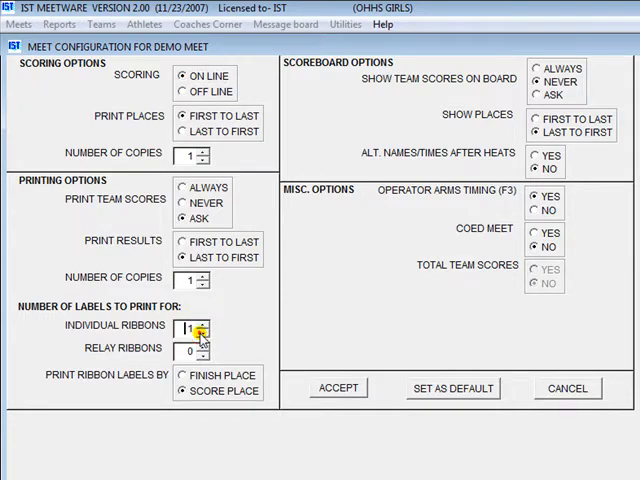
left_click(204, 332)
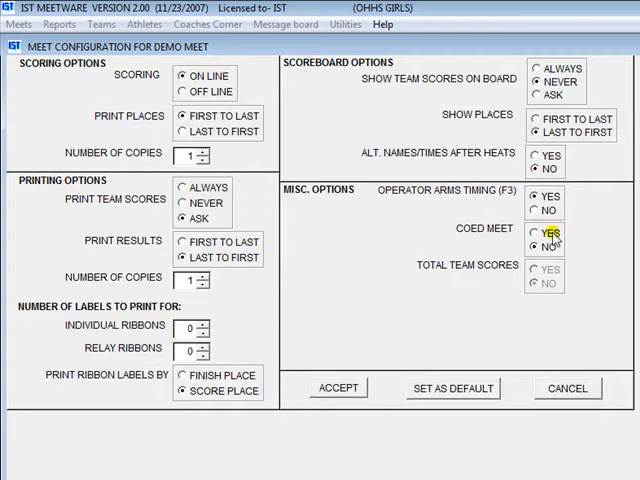
Leave COED MEET at NO, save the configuration as default and accept it
left_click(550, 233)
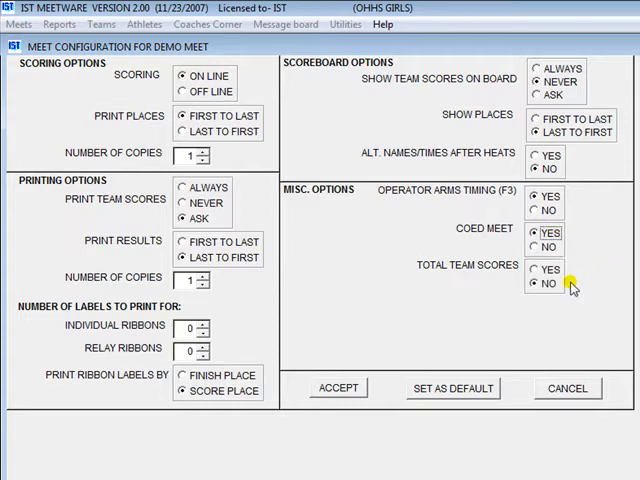
left_click(536, 247)
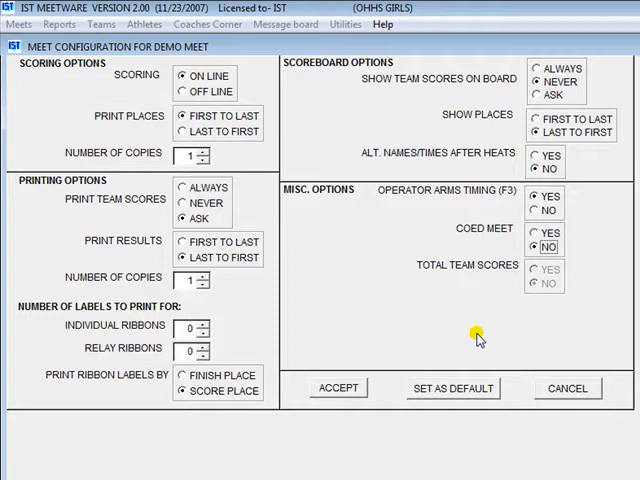
left_click(453, 389)
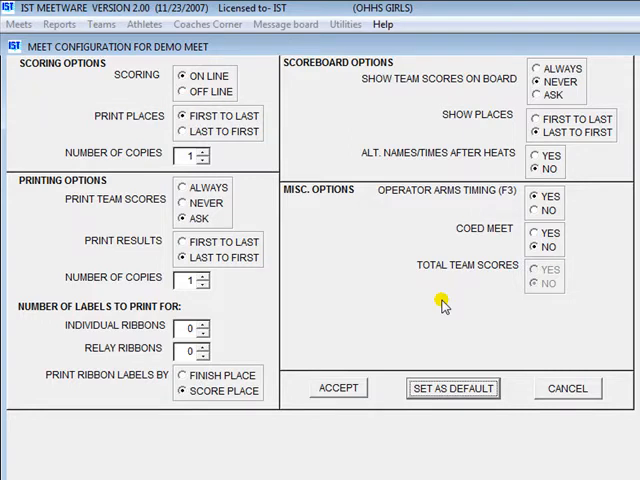
left_click(338, 388)
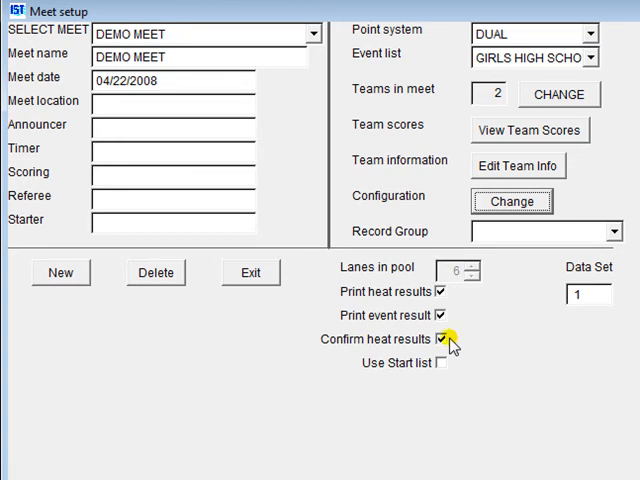
left_click(443, 339)
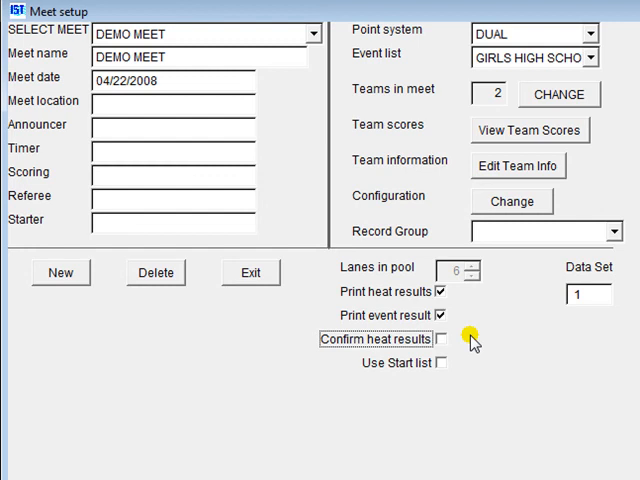
left_click(441, 339)
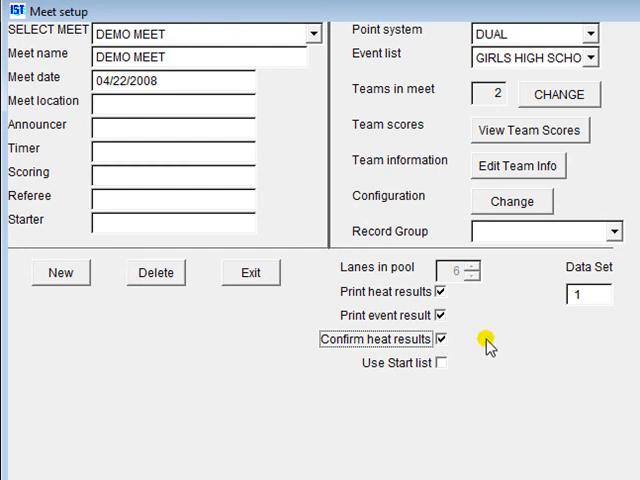